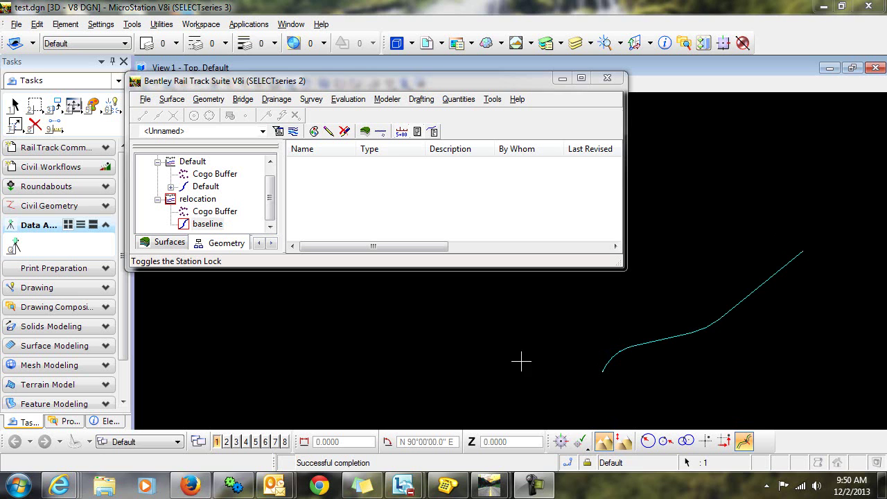
# - Show the Surfaces page in the Project Explorer, listing Default, original and proposed
pyautogui.rightClick(176, 242)
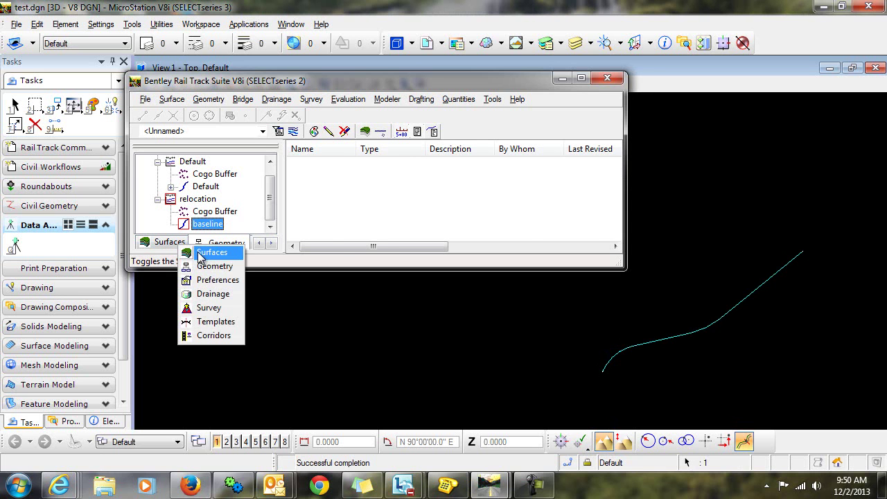
pyautogui.click(200, 251)
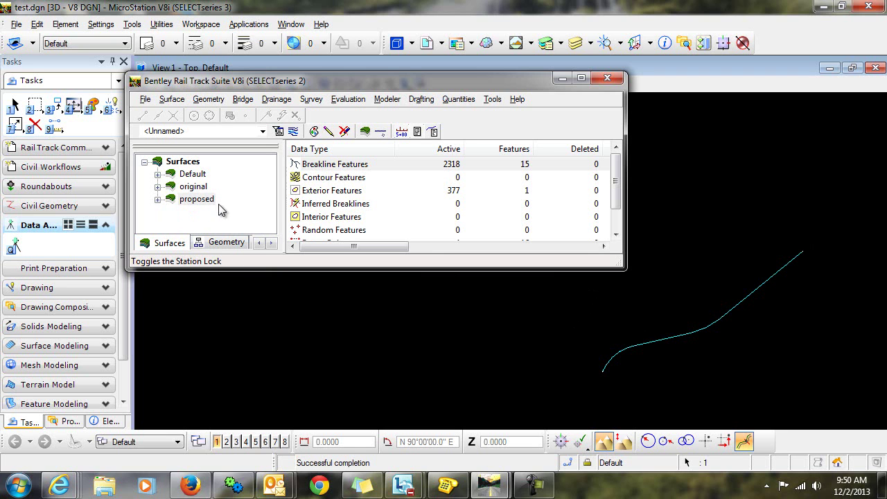
# - Generate a triangulated isopach surface 'elevation difference' from original (first) and proposed (second)
pyautogui.click(176, 102)
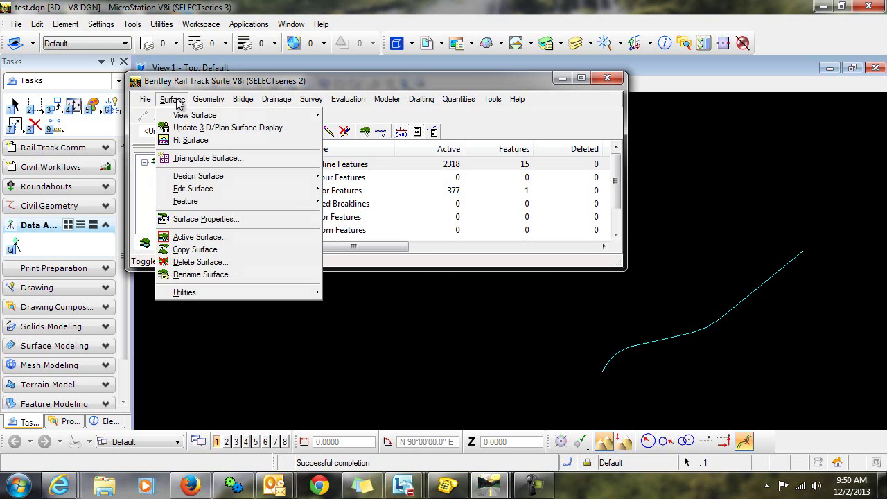
pyautogui.moveTo(202, 175)
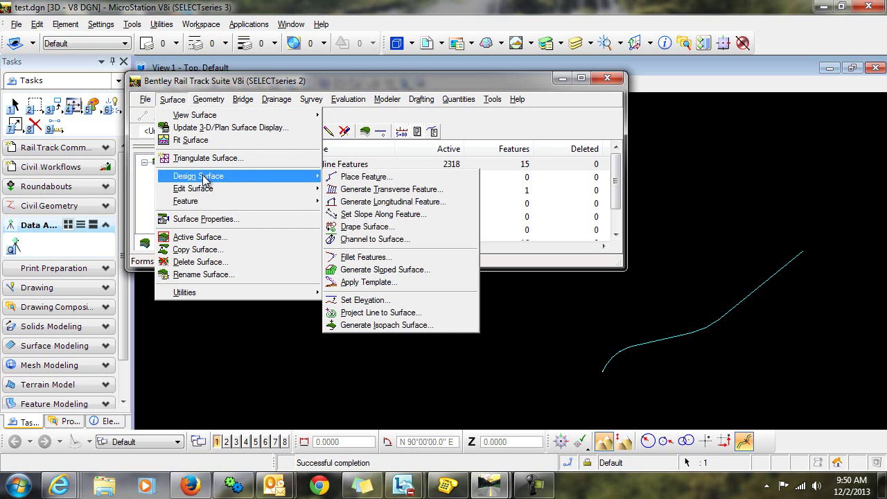
pyautogui.click(428, 324)
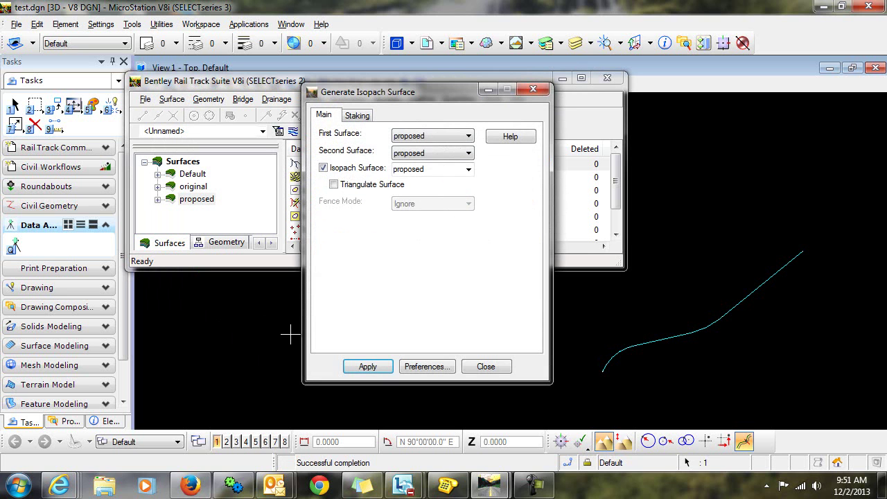
pyautogui.click(447, 136)
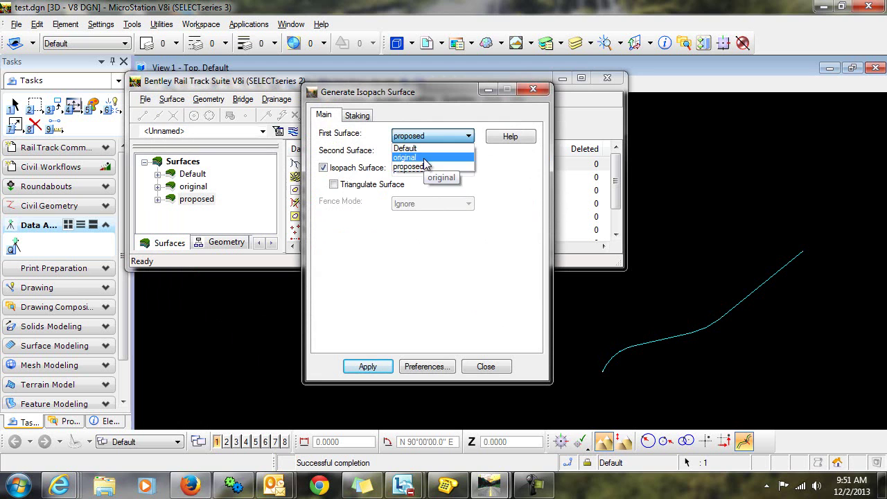
pyautogui.click(427, 158)
pyautogui.click(435, 171)
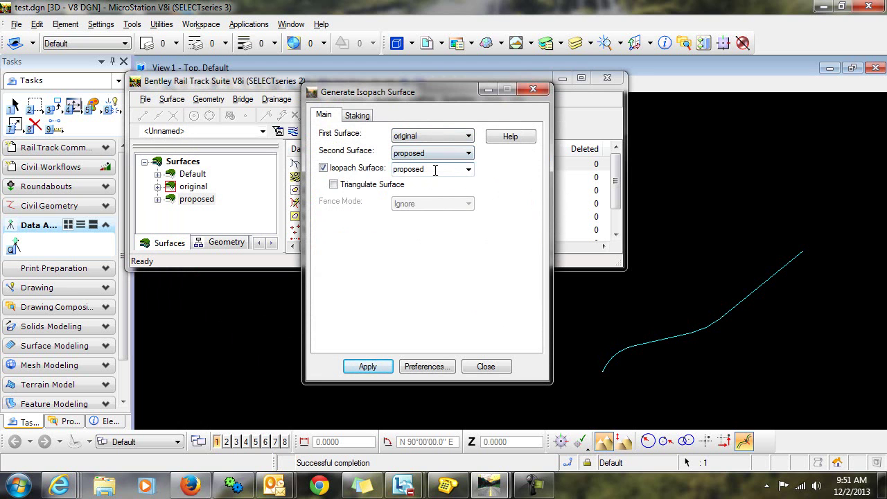
pyautogui.doubleClick(435, 171)
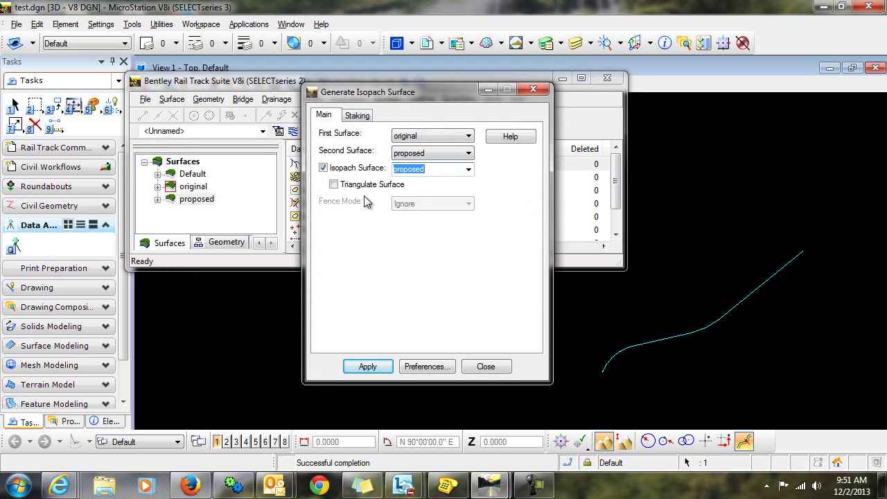
pyautogui.write('elevation difference')
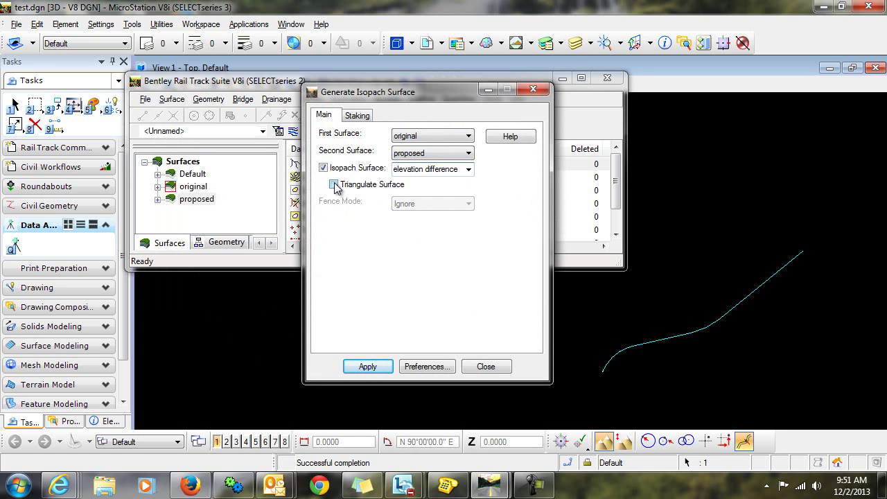
pyautogui.click(334, 185)
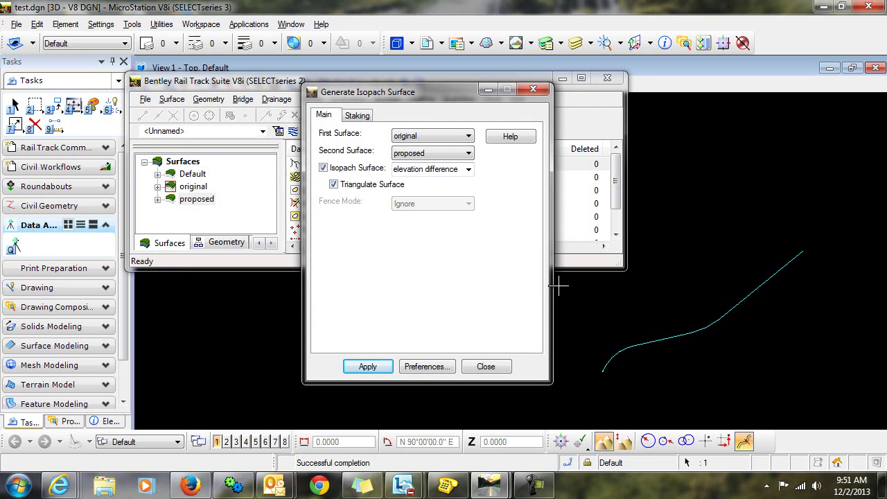
pyautogui.click(384, 368)
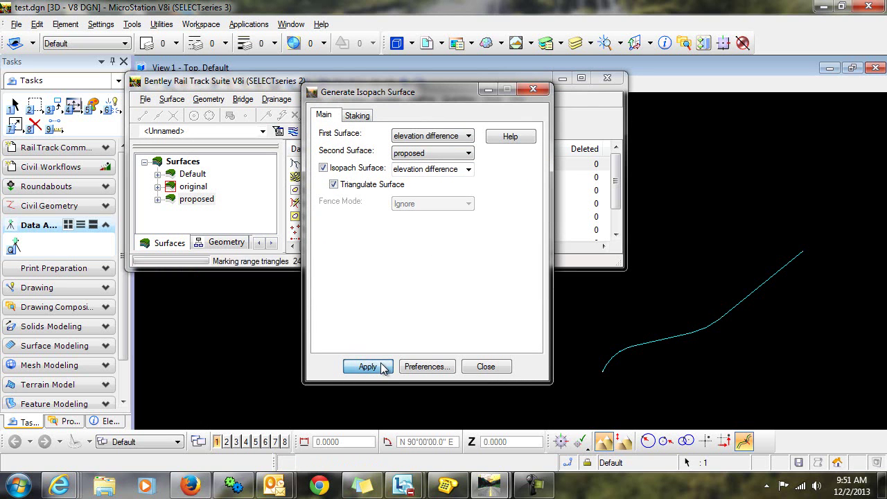
pyautogui.click(502, 369)
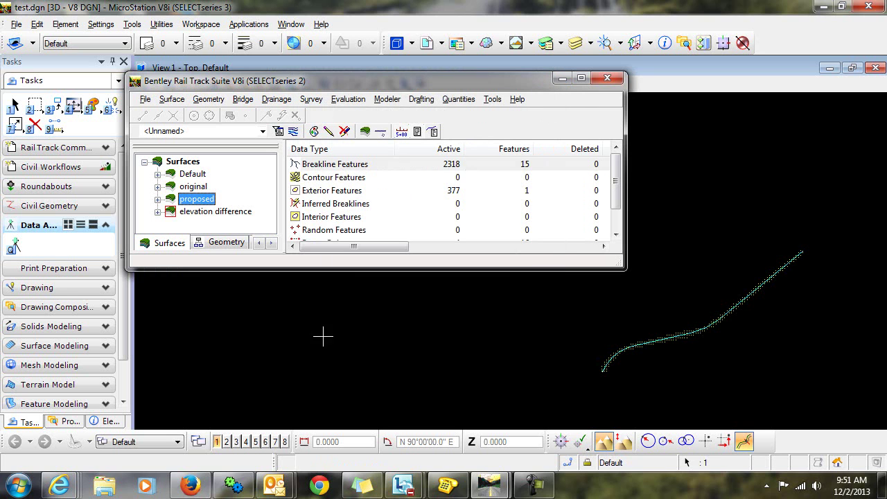
pyautogui.rightClick(221, 212)
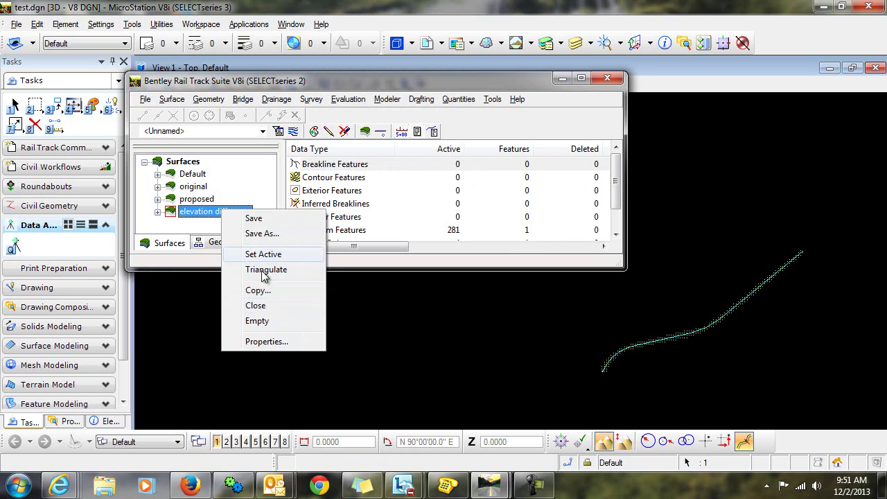
pyautogui.click(289, 342)
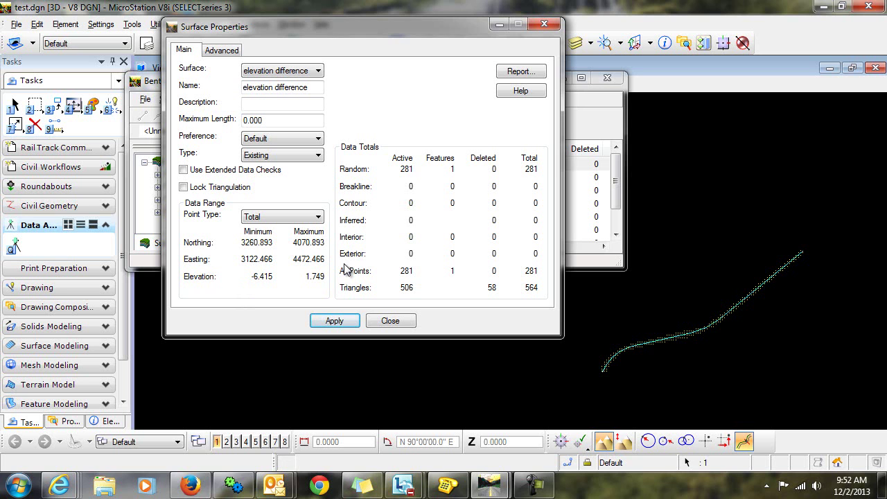
pyautogui.click(390, 321)
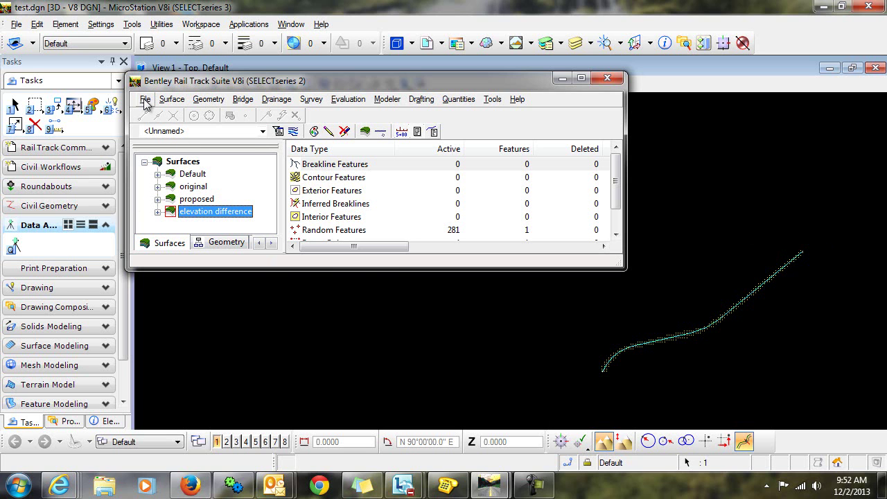
# - Import a vertical alignment 'isopach' from the elevation difference surface at 25 m intervals
pyautogui.click(146, 101)
pyautogui.moveTo(193, 222)
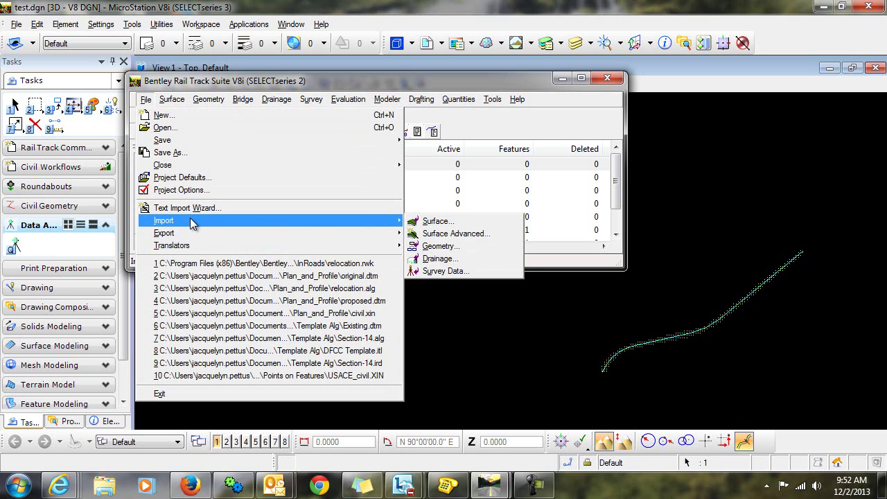
pyautogui.click(463, 247)
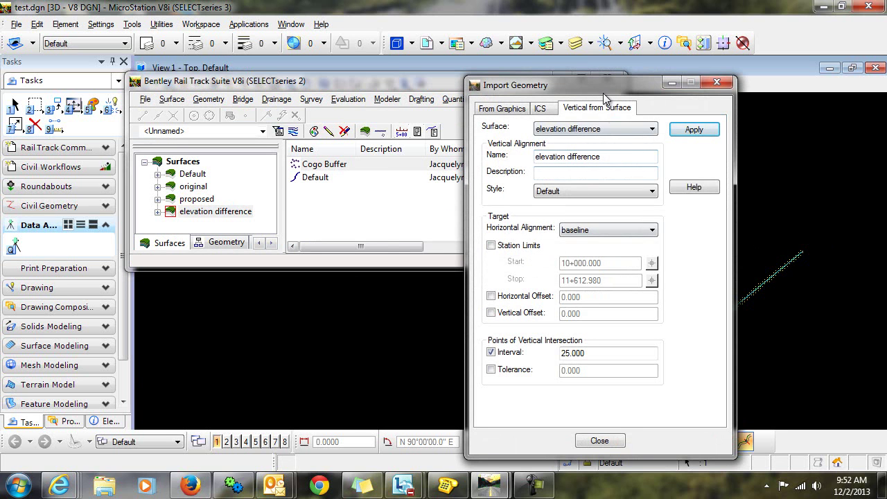
pyautogui.moveTo(603, 94); pyautogui.dragTo(528, 63)
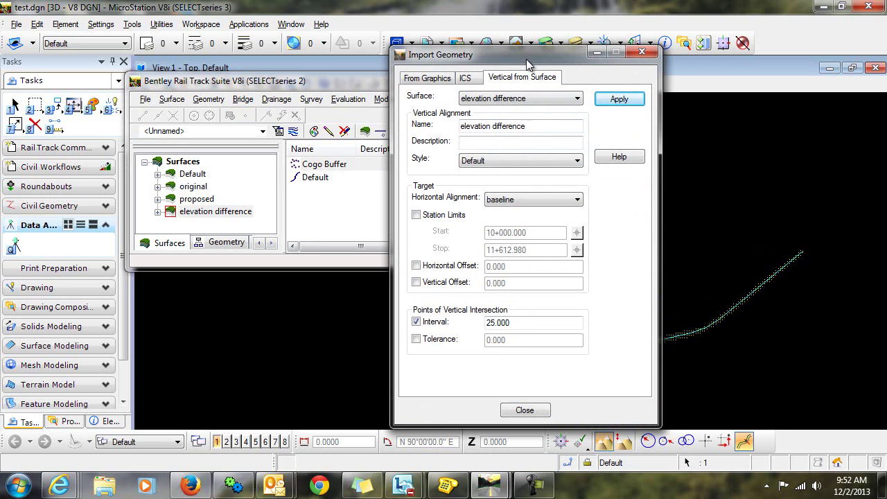
pyautogui.click(531, 100)
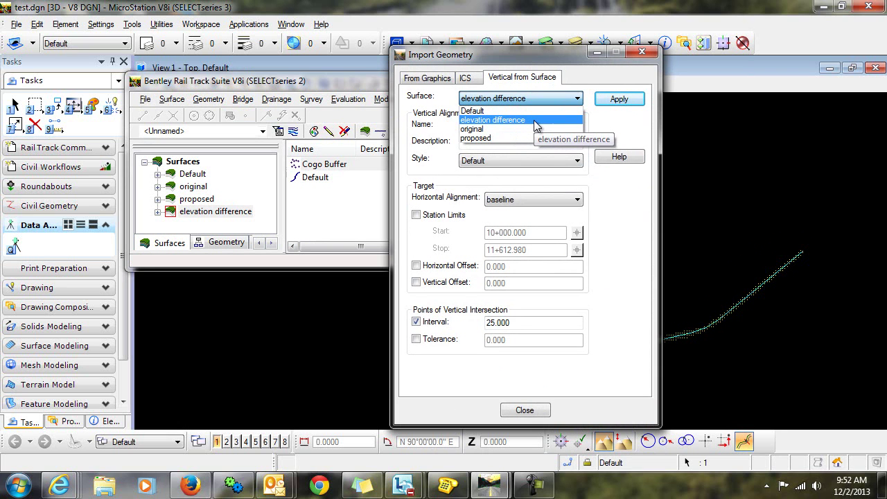
pyautogui.click(534, 120)
pyautogui.moveTo(539, 126); pyautogui.dragTo(457, 137)
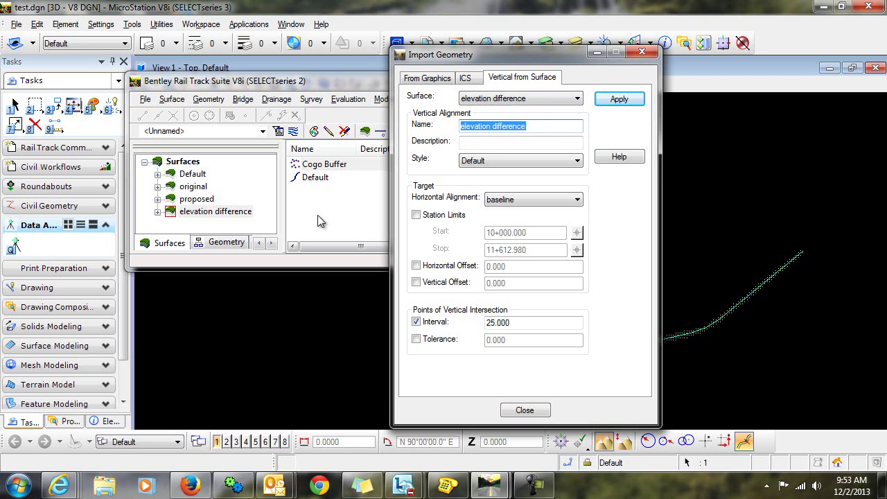
pyautogui.write('isopack')
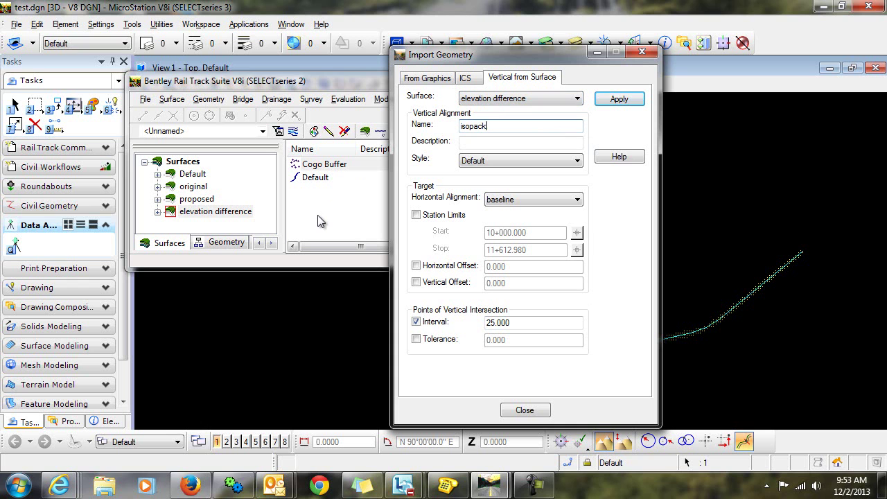
pyautogui.press('BackSpace')
pyautogui.write('h')
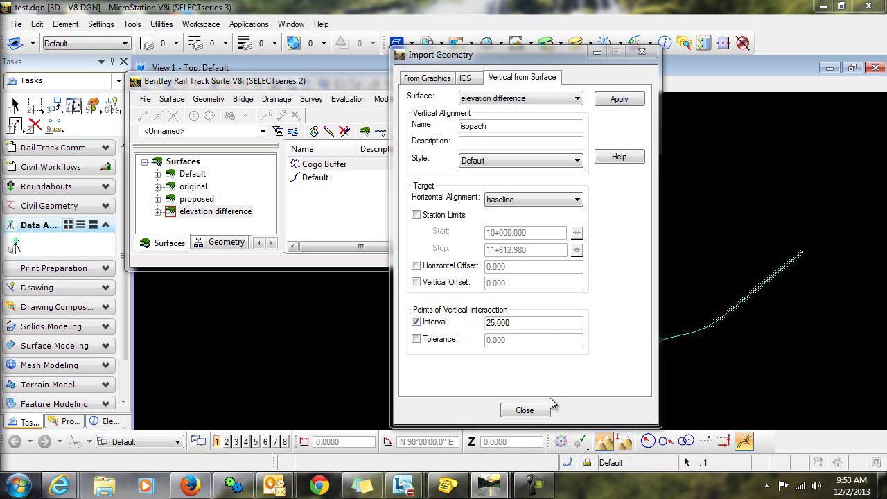
pyautogui.click(620, 99)
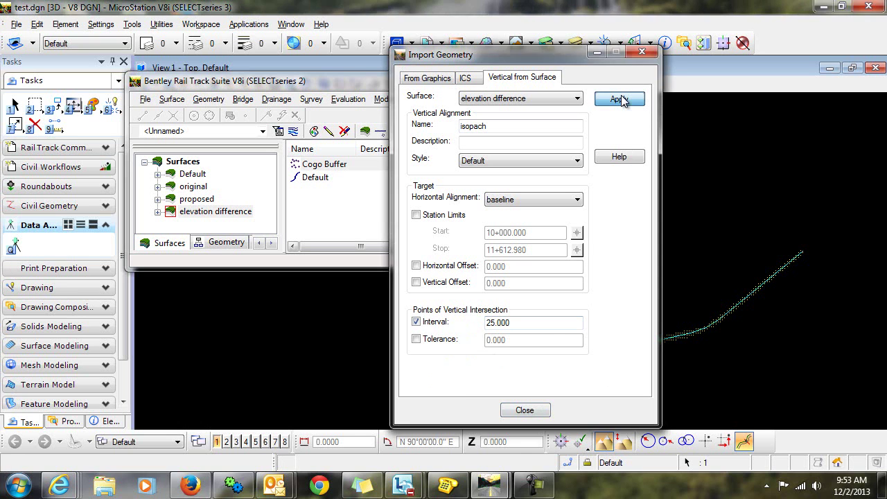
pyautogui.click(525, 410)
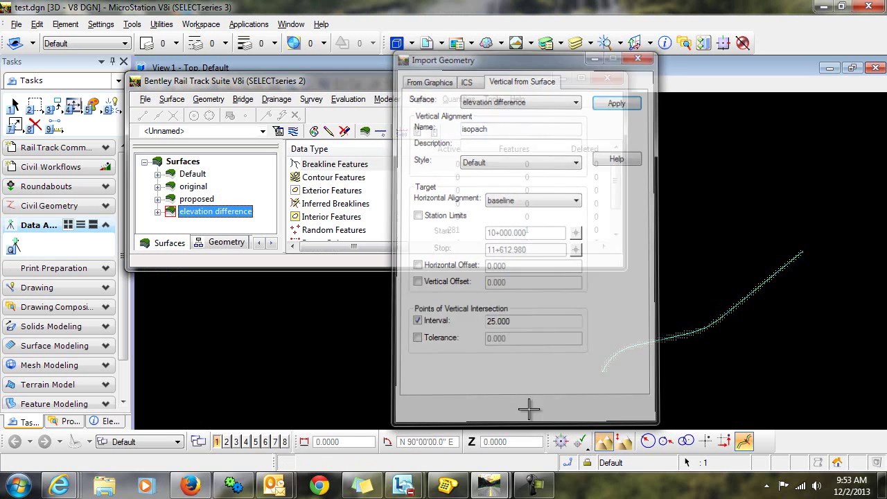
# - Review the isopach alignment's 25 m PVI stations and elevations under relocation > baseline, then open XML Reports
pyautogui.click(215, 243)
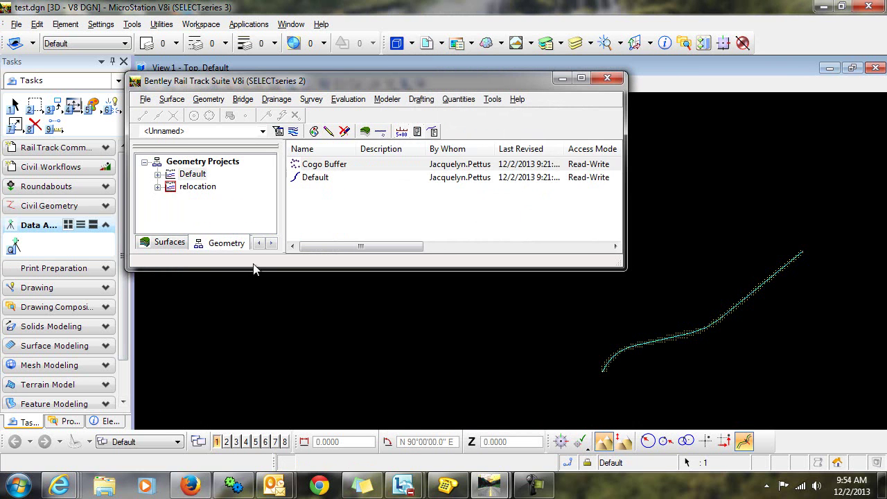
pyautogui.click(158, 187)
pyautogui.click(171, 212)
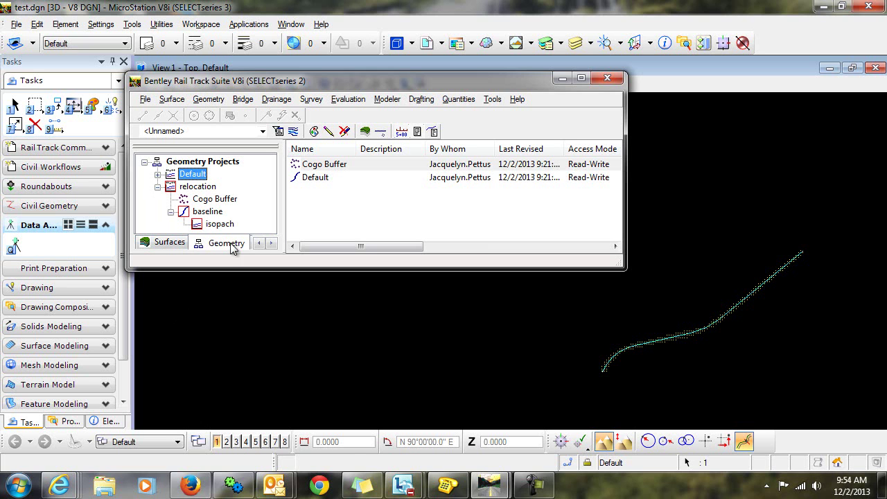
pyautogui.rightClick(222, 231)
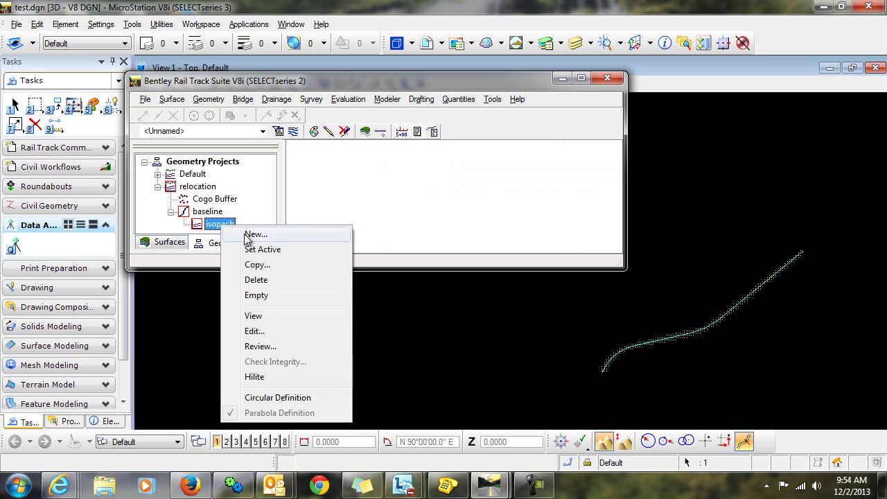
pyautogui.click(271, 348)
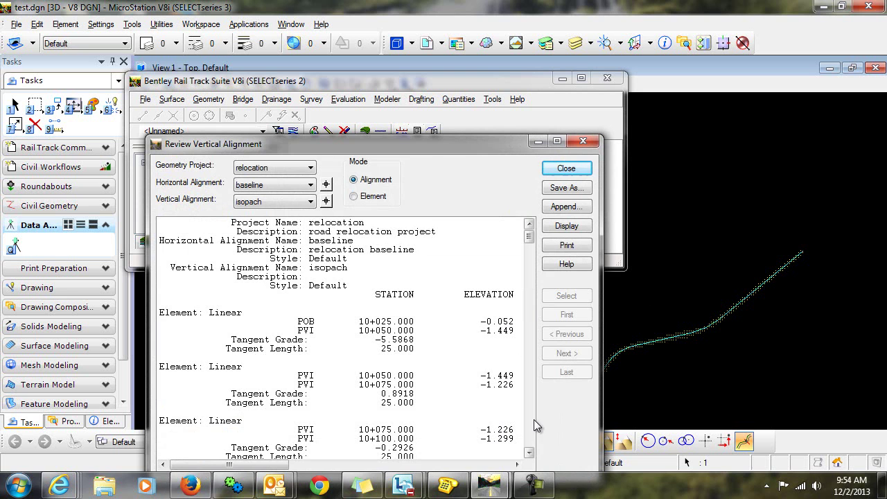
pyautogui.click(585, 171)
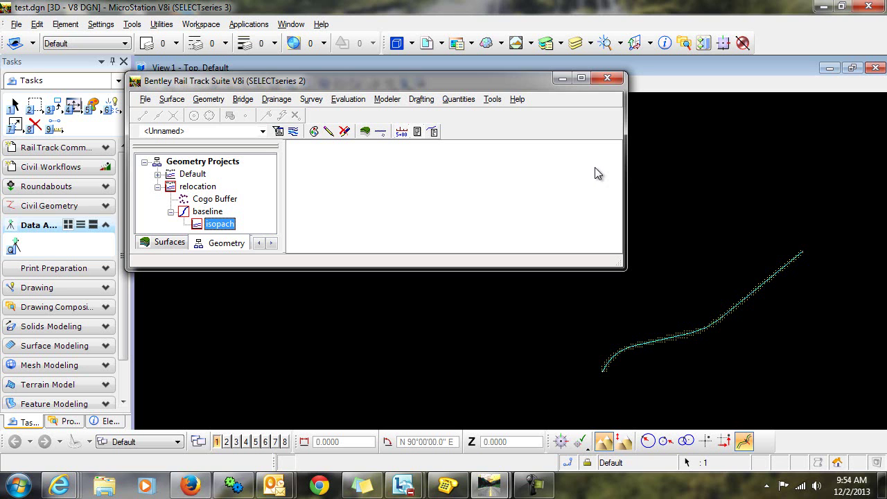
pyautogui.click(493, 99)
# - Create a Station Base report with General, Include (interval 25) and baseline alignment checked
pyautogui.moveTo(500, 118)
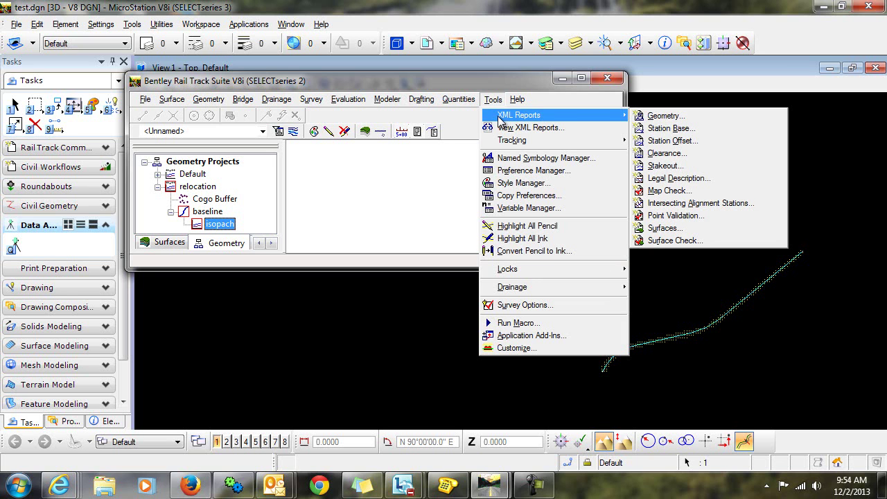
pyautogui.click(672, 129)
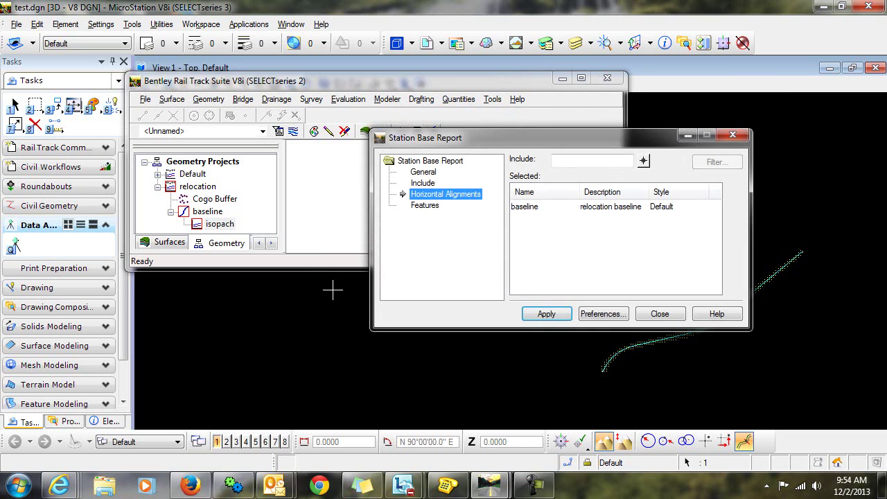
pyautogui.moveTo(513, 144); pyautogui.dragTo(328, 144)
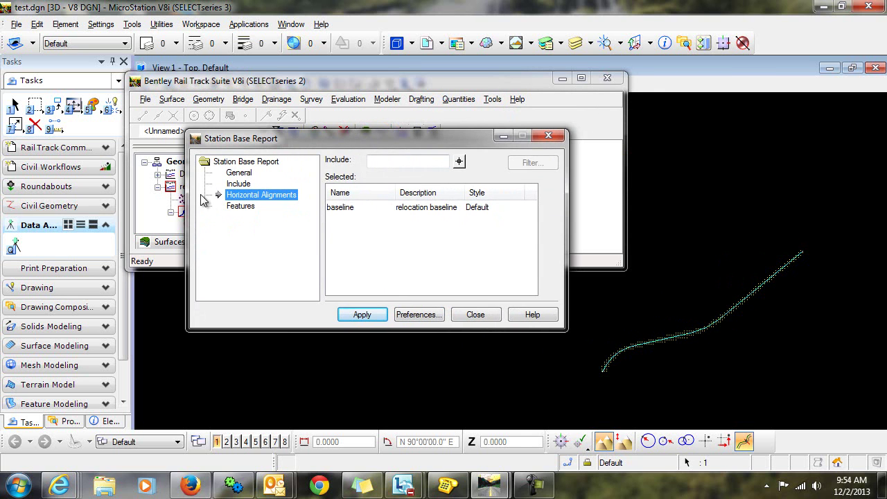
pyautogui.click(240, 175)
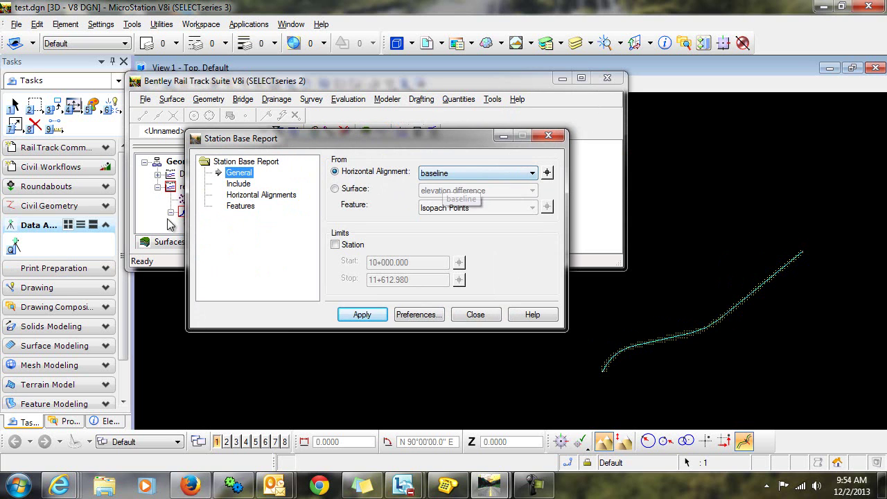
pyautogui.click(238, 185)
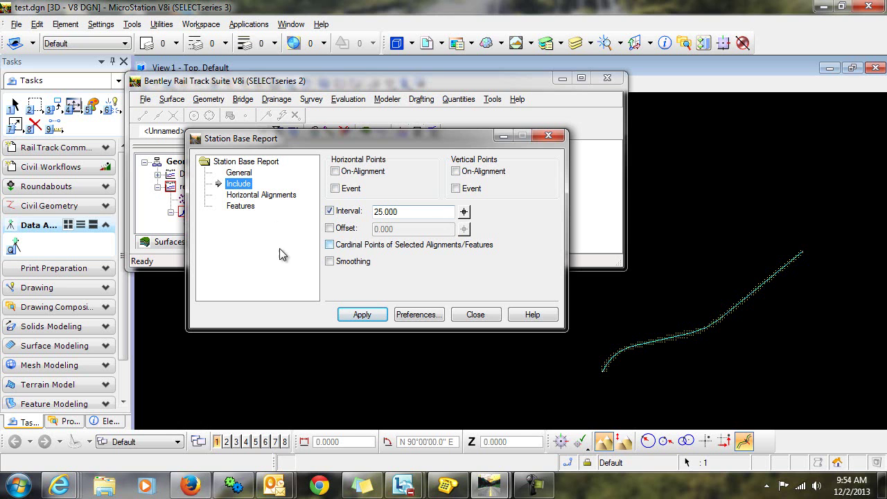
pyautogui.click(281, 196)
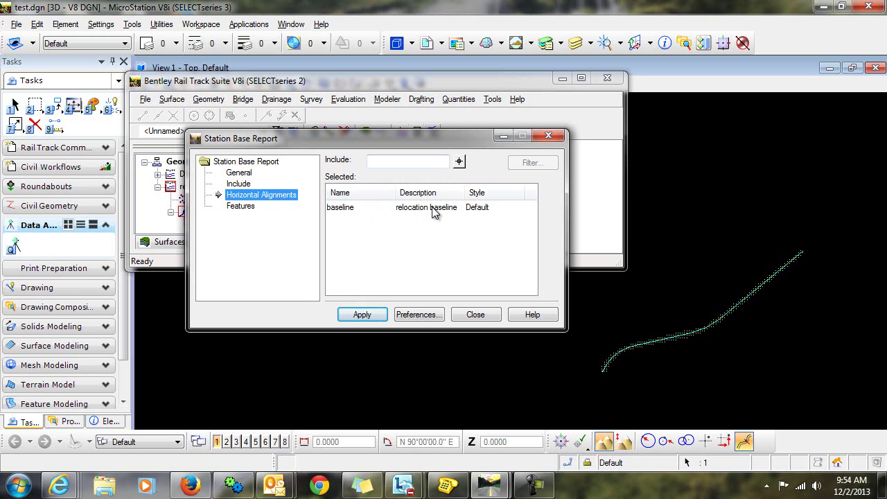
pyautogui.click(375, 318)
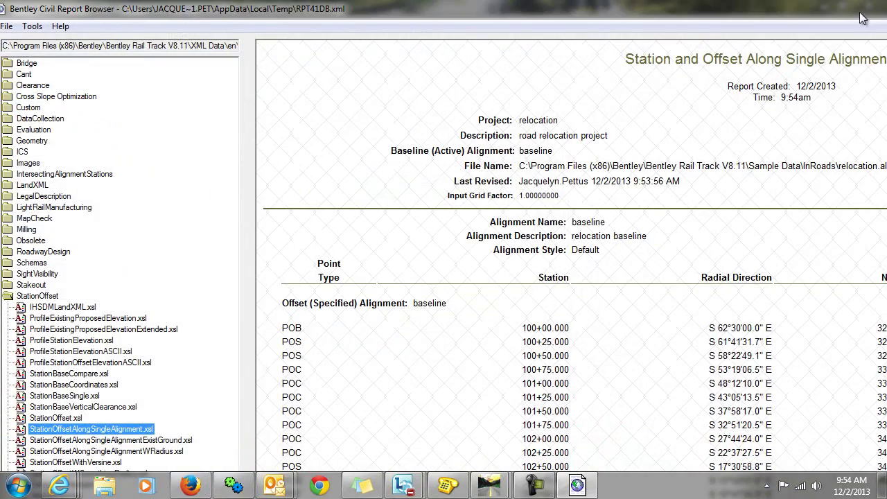
pyautogui.moveTo(861, 19); pyautogui.dragTo(302, 37)
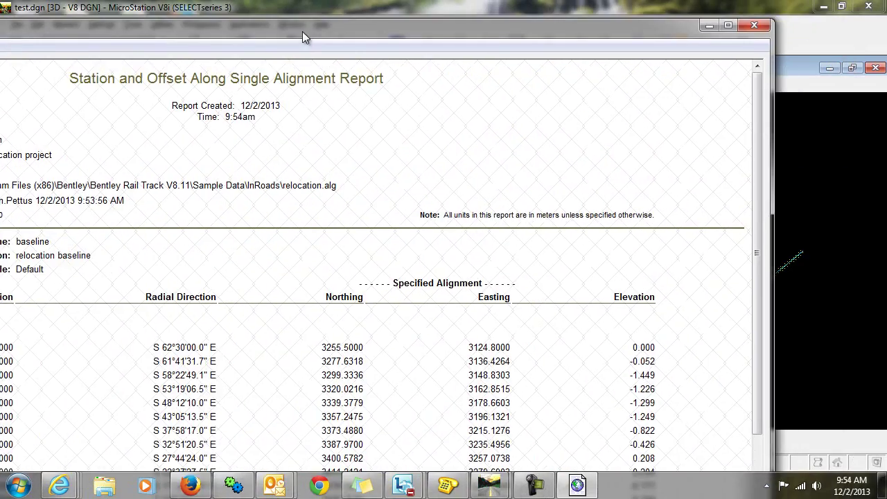
pyautogui.click(727, 27)
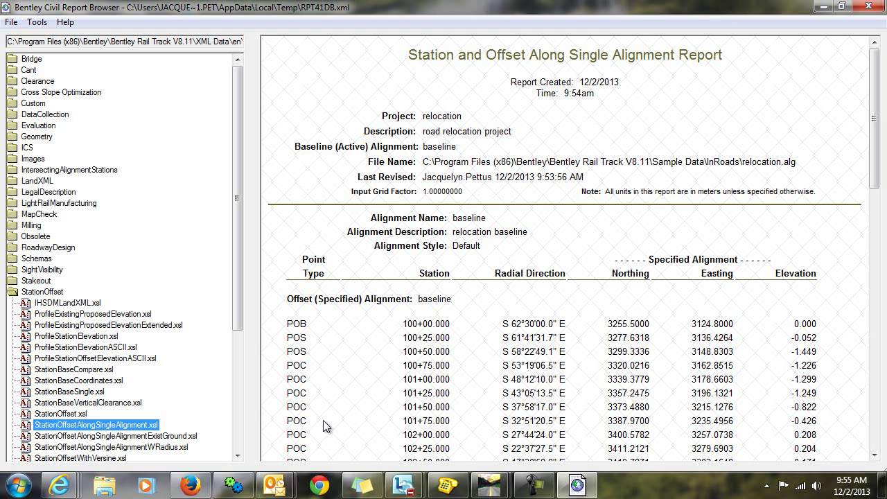
pyautogui.scroll(-3, 668, 342)
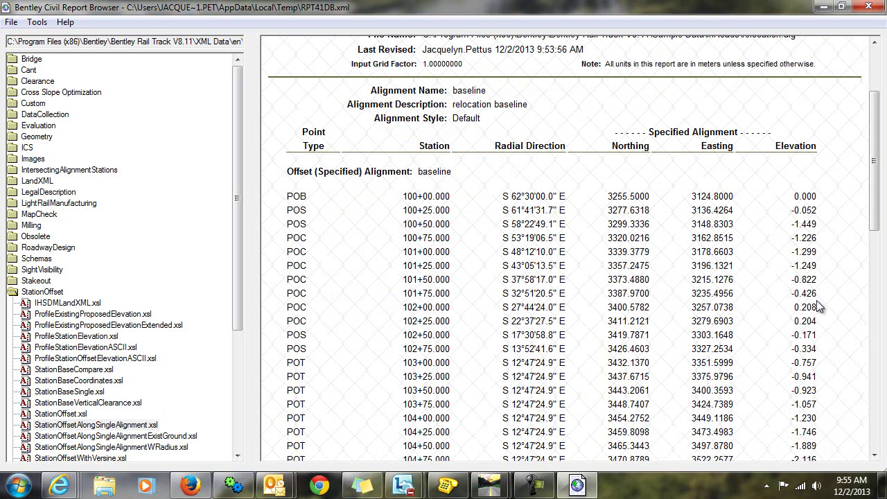
pyautogui.scroll(-3, 812, 390)
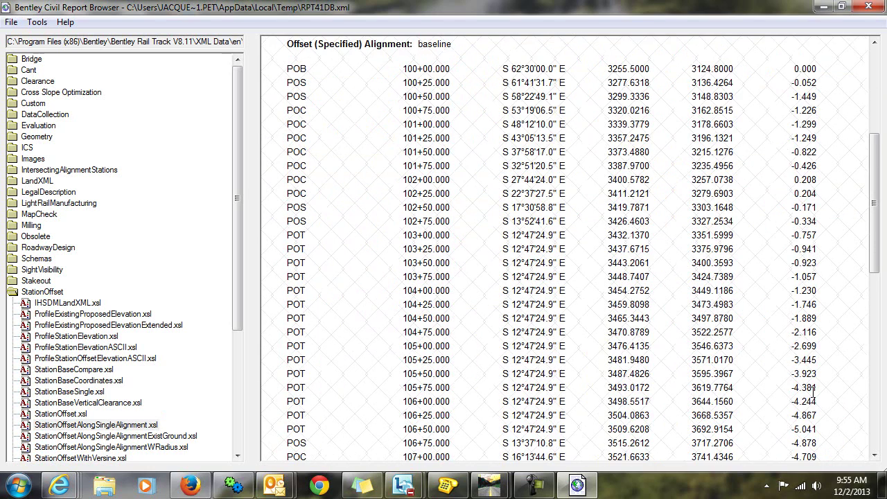
pyautogui.scroll(-6, 813, 390)
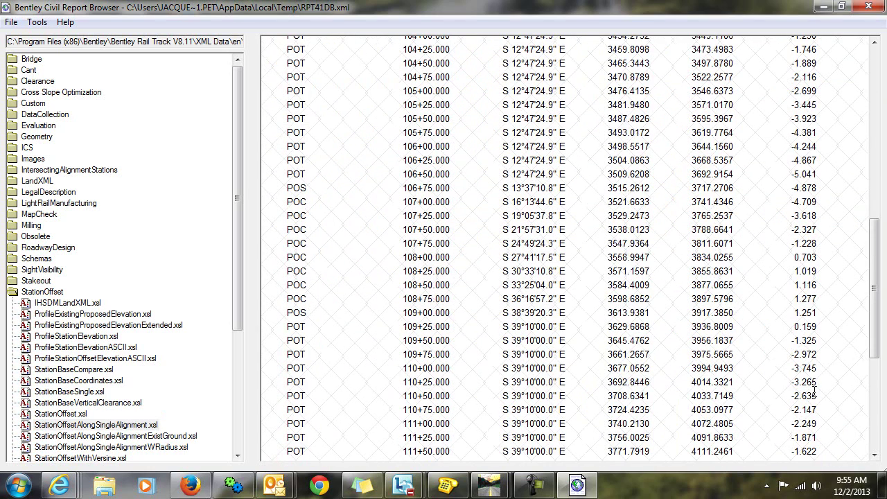